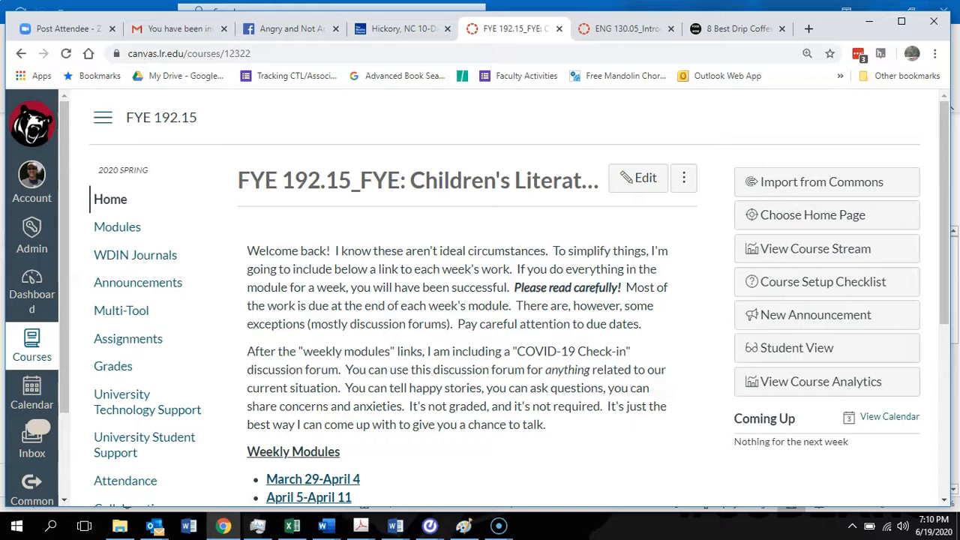
Step: Review the FYE 192.15 home page's welcome text and weekly module links, and open the course's pages area
scroll(518, 300, down, 4)
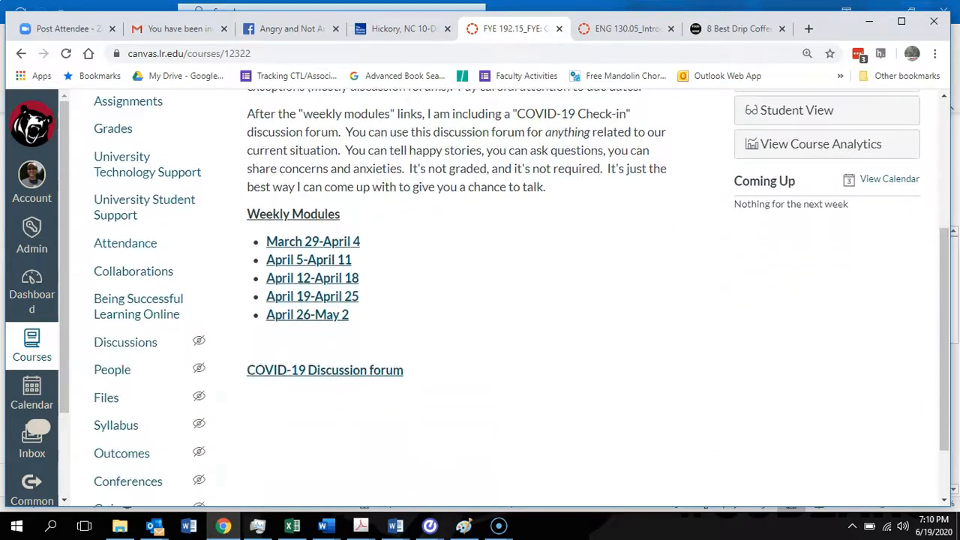
scroll(517, 300, up, 4)
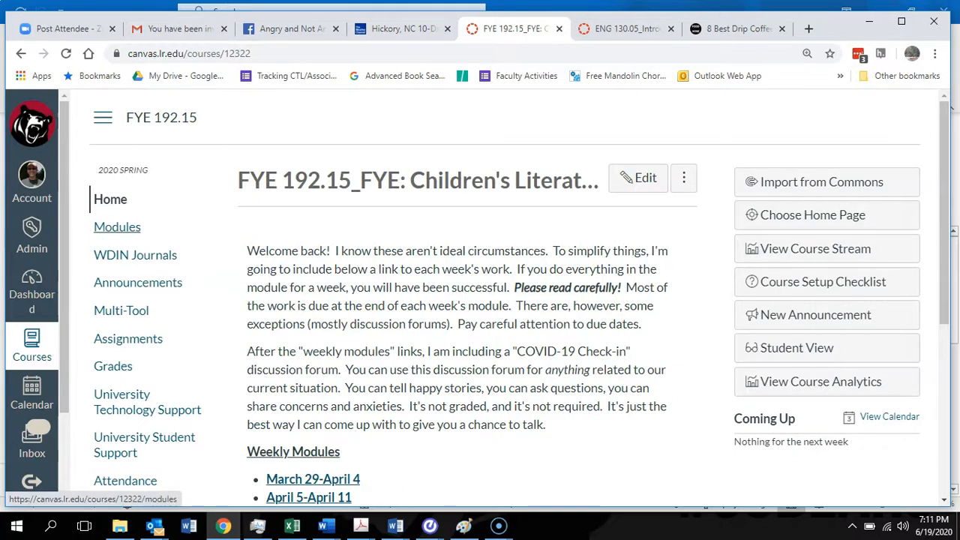
scroll(480, 300, down, 2)
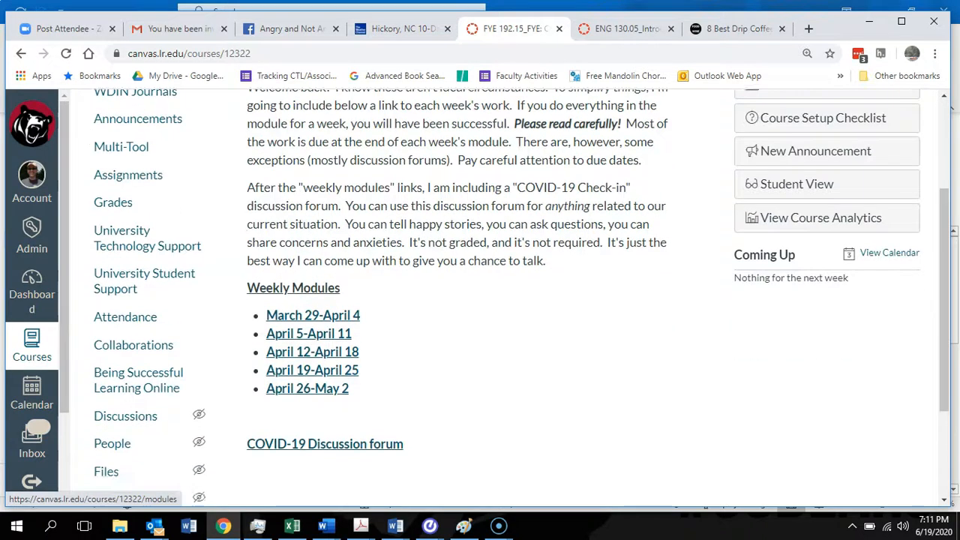
scroll(143, 300, down, 2)
click(110, 455)
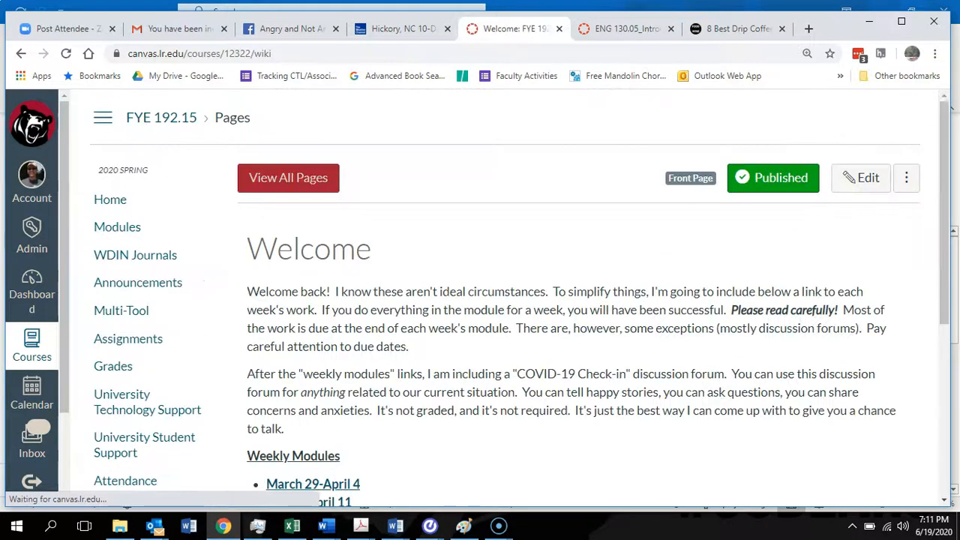
Step: Open the February 4 page from the full list of course pages and read its content
scroll(510, 300, down, 5)
scroll(510, 300, up, 5)
click(288, 178)
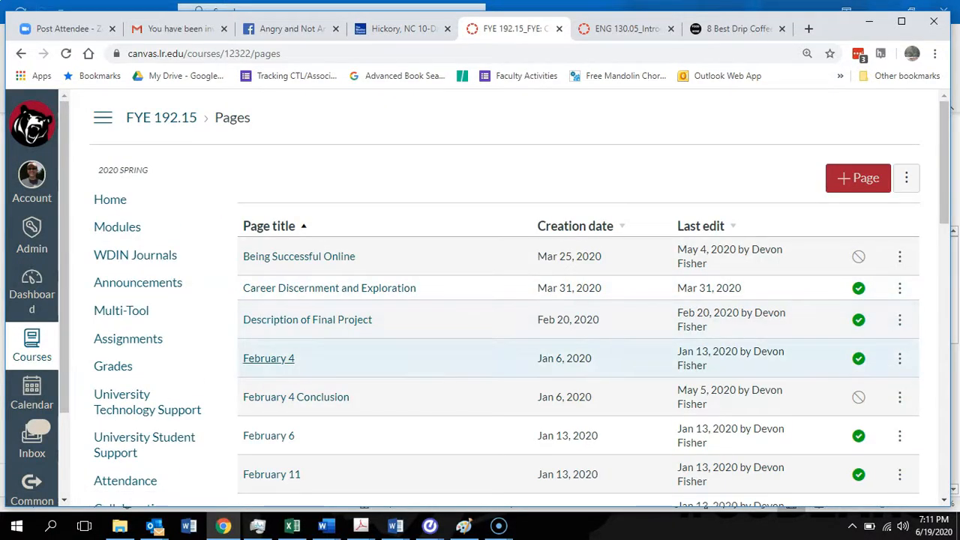
click(268, 359)
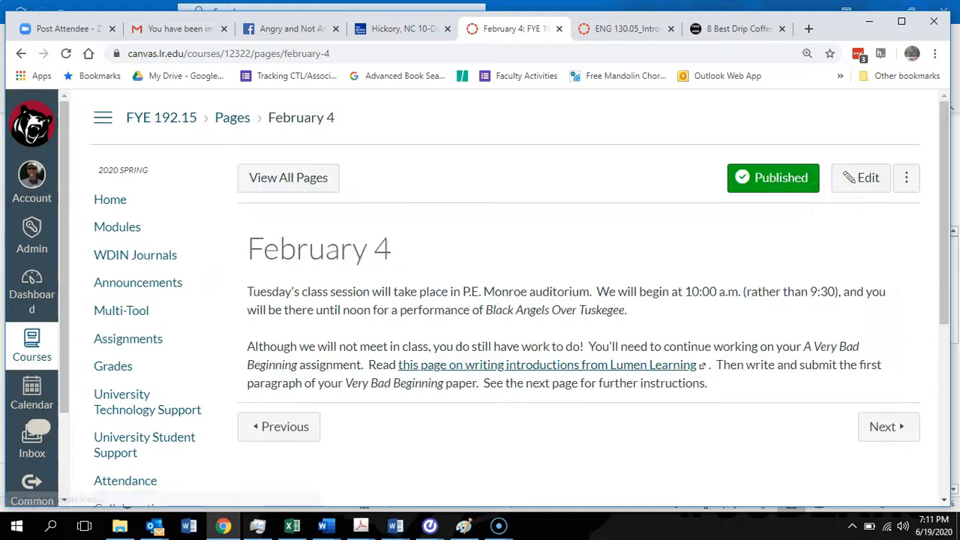
scroll(519, 300, down, 2)
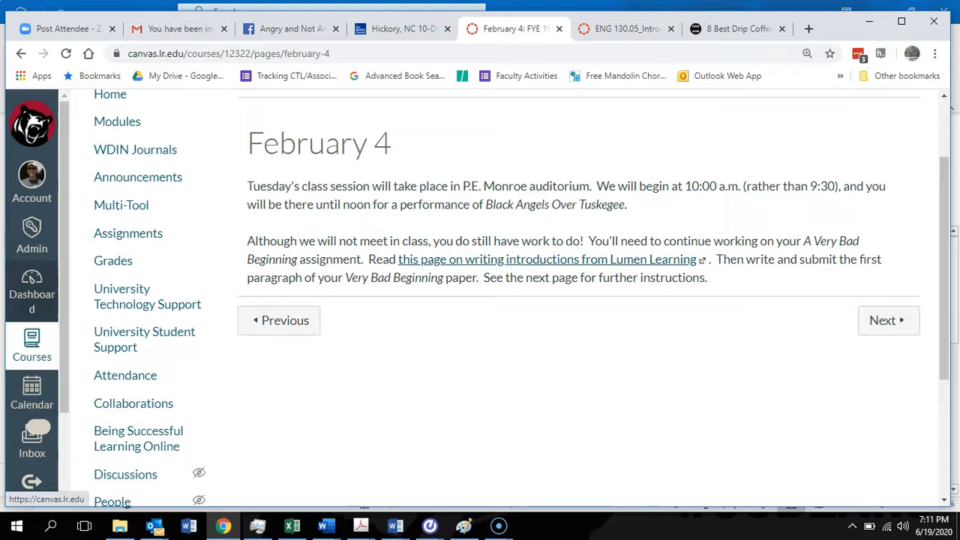
Step: Return to the dashboard and open the COVID Class course
click(32, 293)
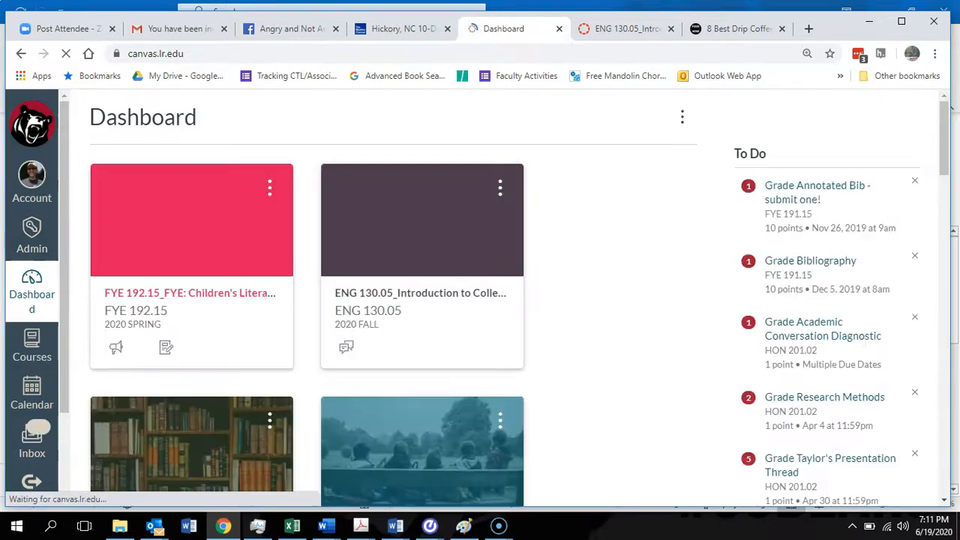
scroll(127, 212, down, 5)
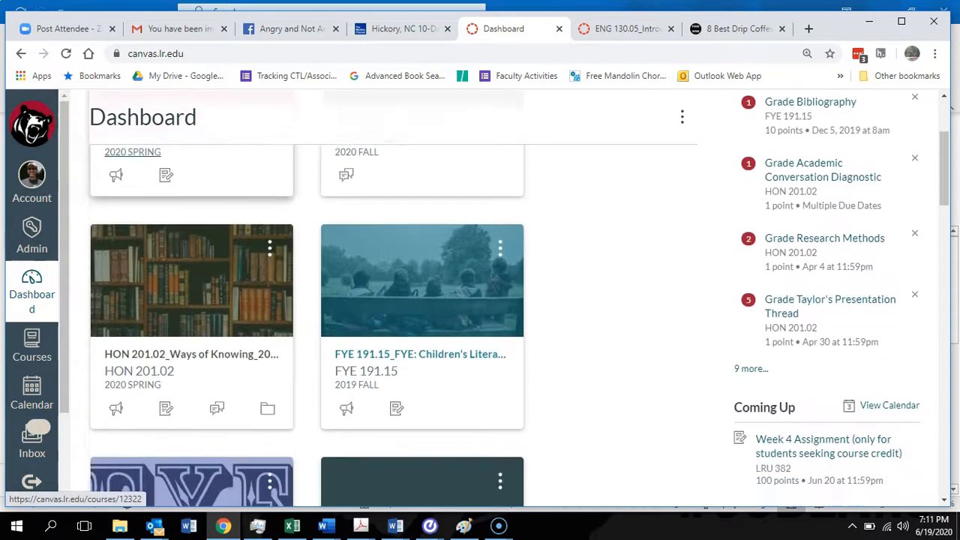
scroll(127, 212, down, 5)
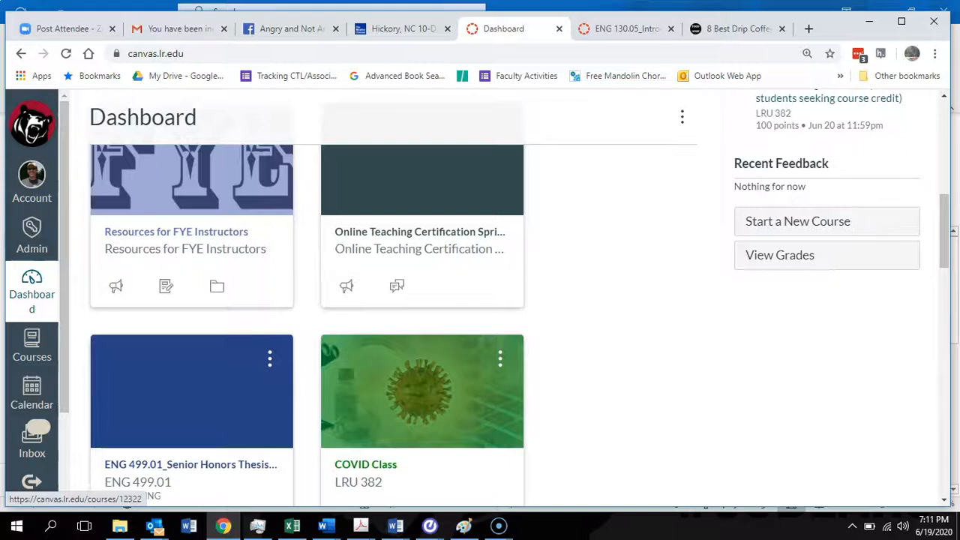
click(420, 232)
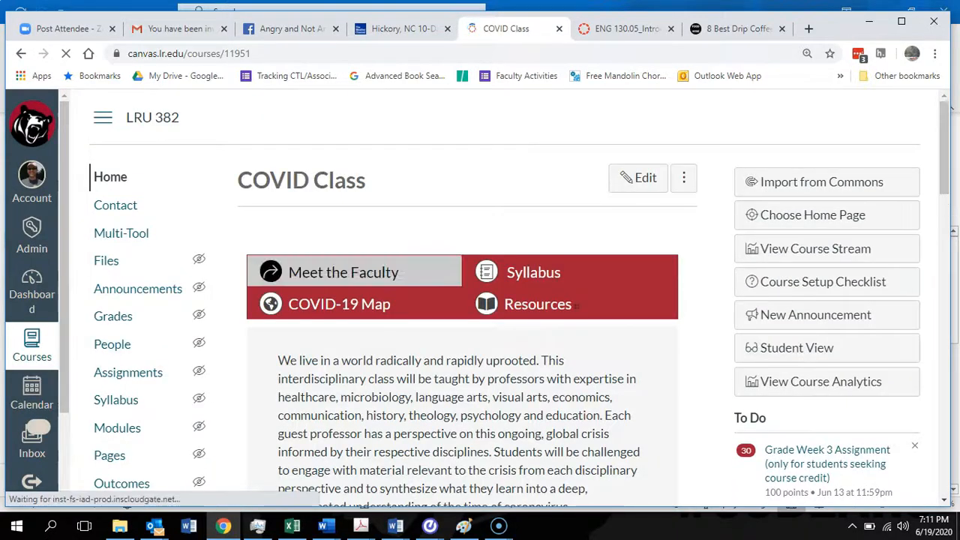
Step: Examine the COVID Class home page from its banner and navigation links through the learning outcomes to the weekly schedule
scroll(465, 300, down, 2)
scroll(465, 300, up, 1)
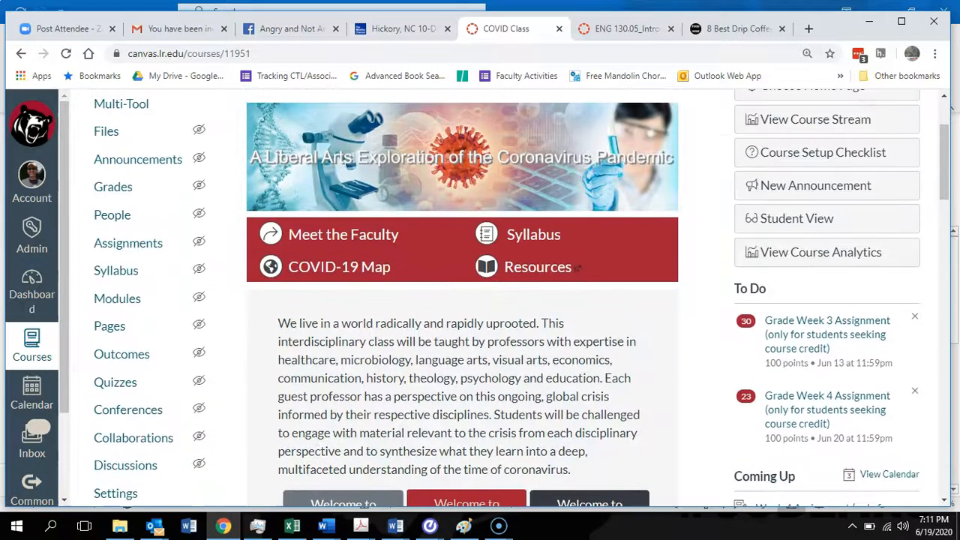
scroll(577, 266, down, 2)
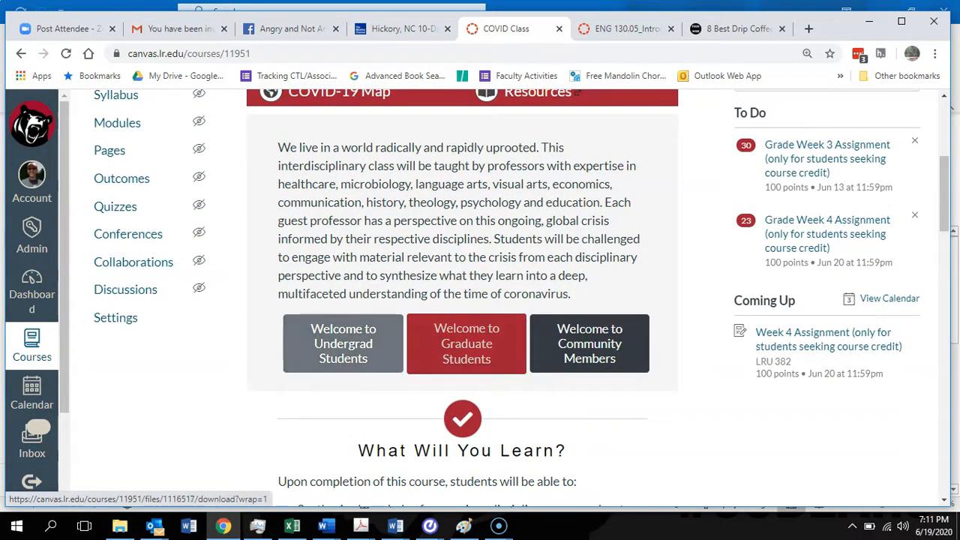
scroll(345, 345, down, 2)
scroll(345, 300, down, 1)
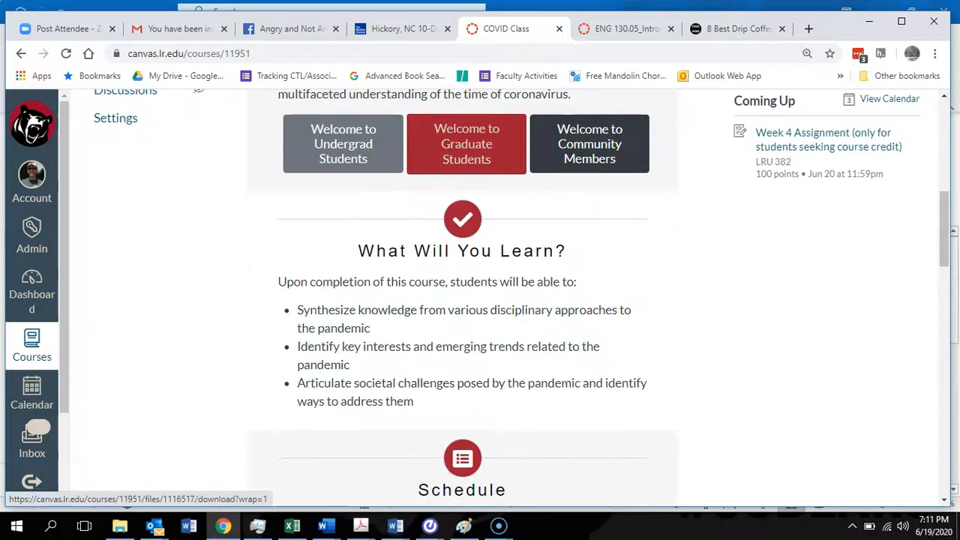
scroll(345, 300, down, 2)
scroll(461, 300, down, 7)
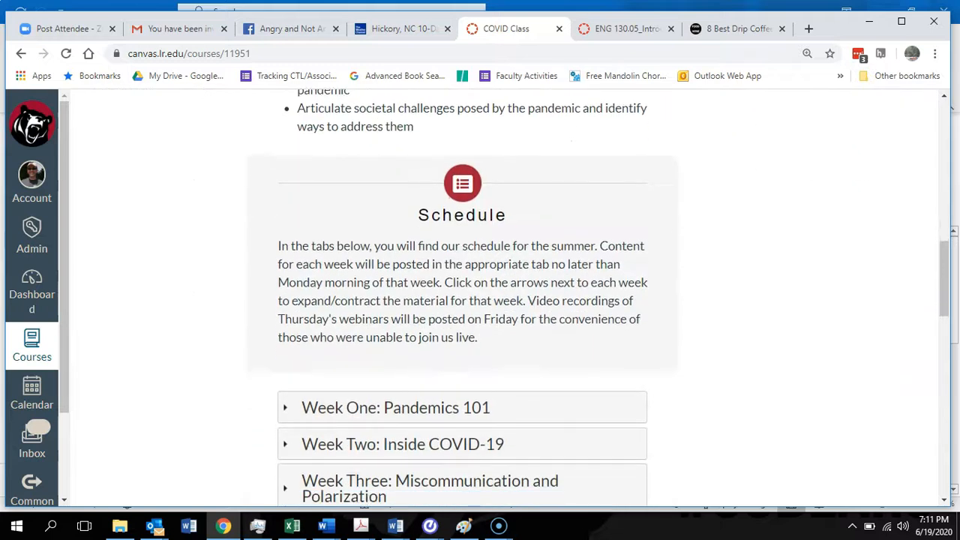
Step: Expand the Week Three and Week Four schedule sections and view Week Four's readings, assignment and webinar content
click(429, 142)
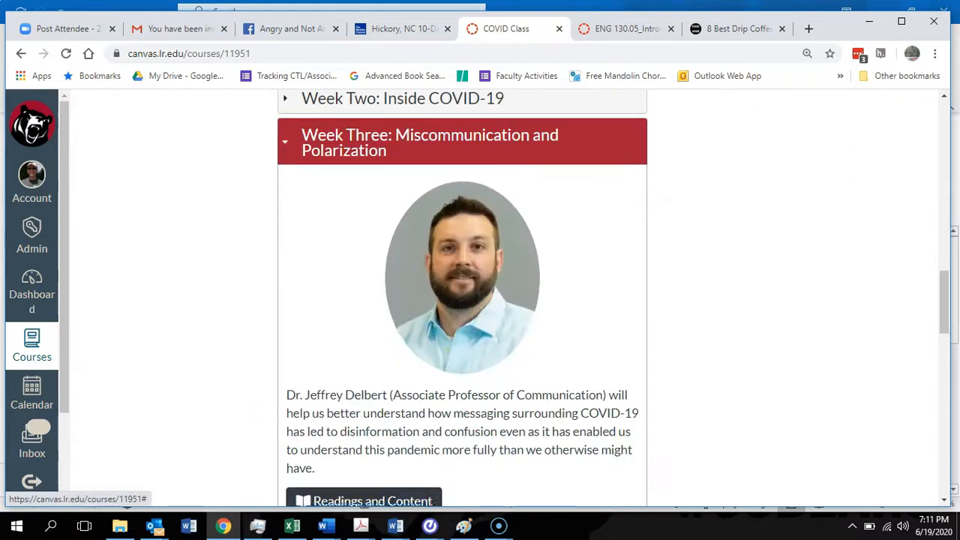
click(430, 142)
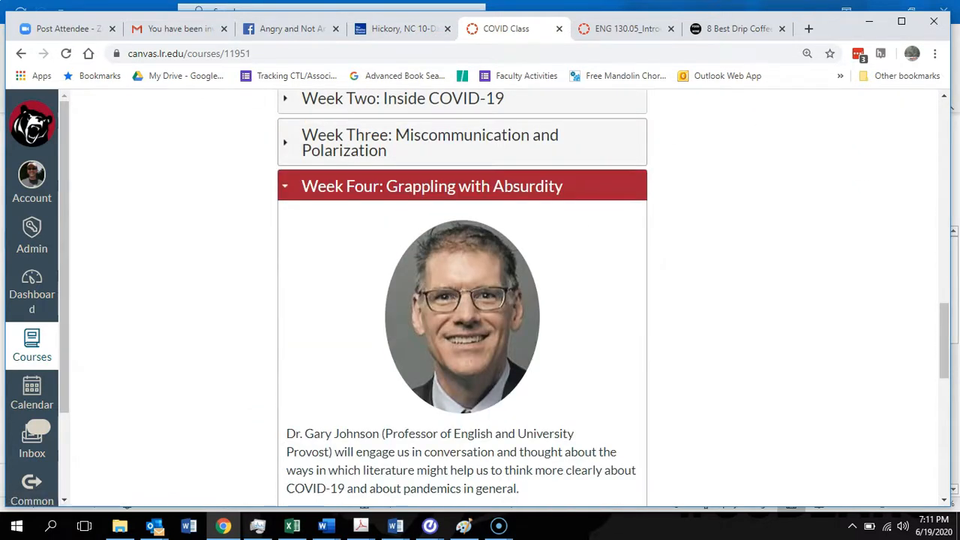
scroll(461, 300, down, 4)
scroll(461, 300, down, 1)
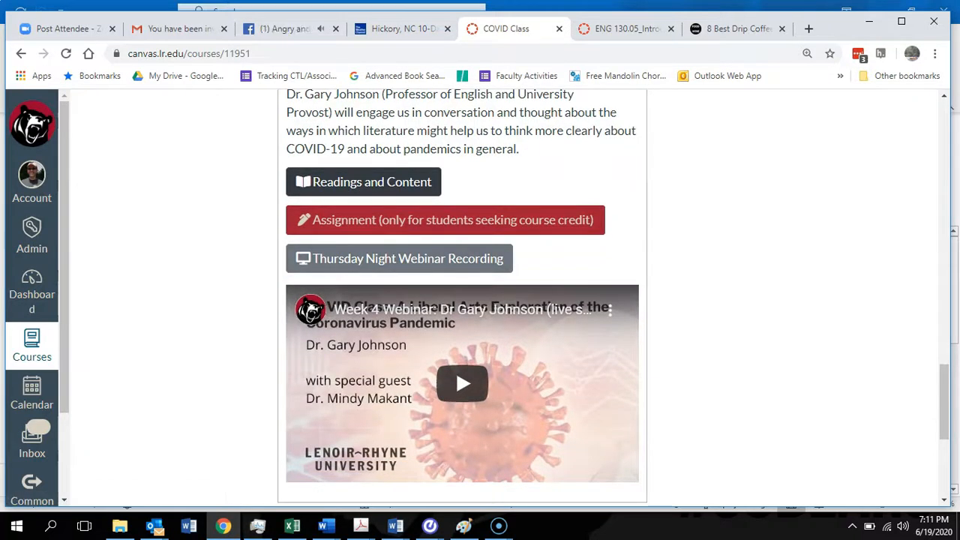
scroll(399, 258, down, 4)
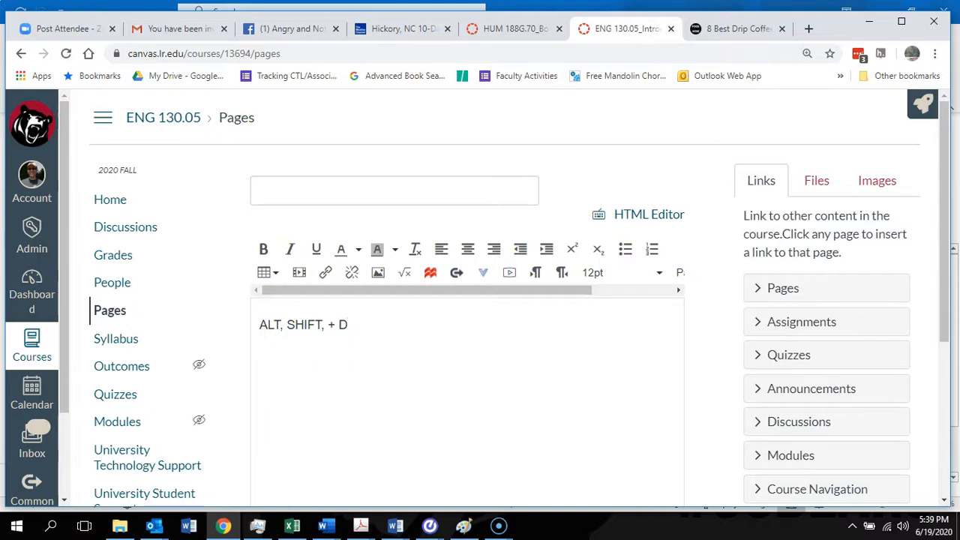
Step: Launch Design Tools for the new ENG 130.05 page and set its comfort level to Basic
key(alt+shift+d)
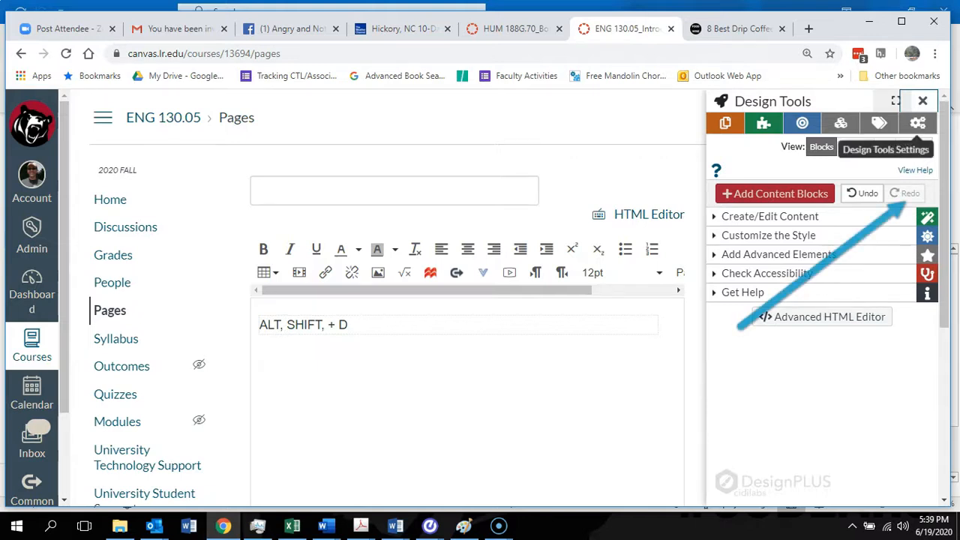
click(918, 123)
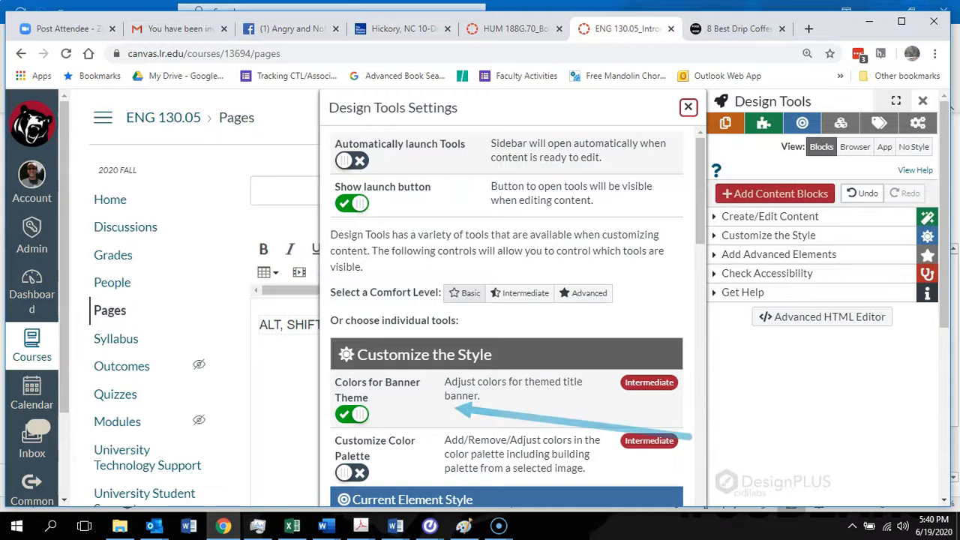
click(465, 293)
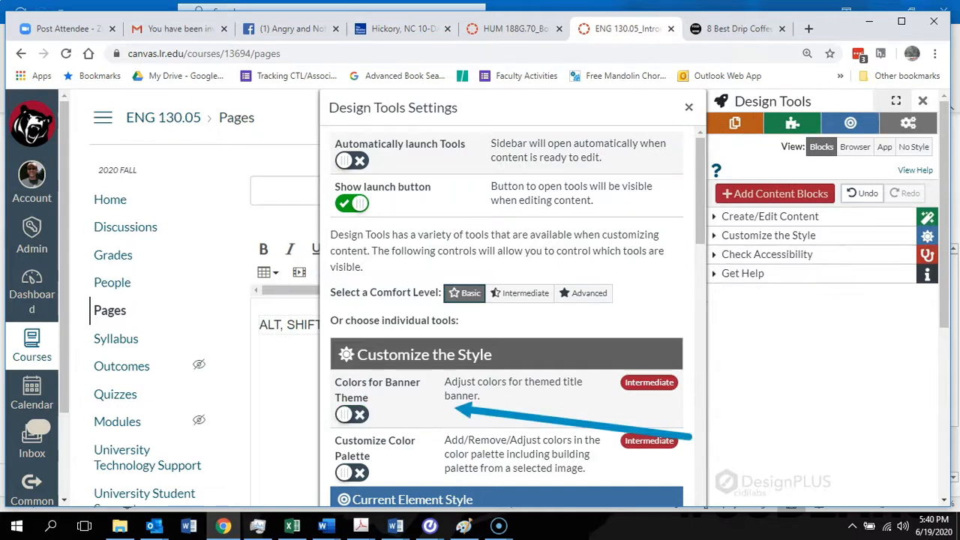
click(688, 107)
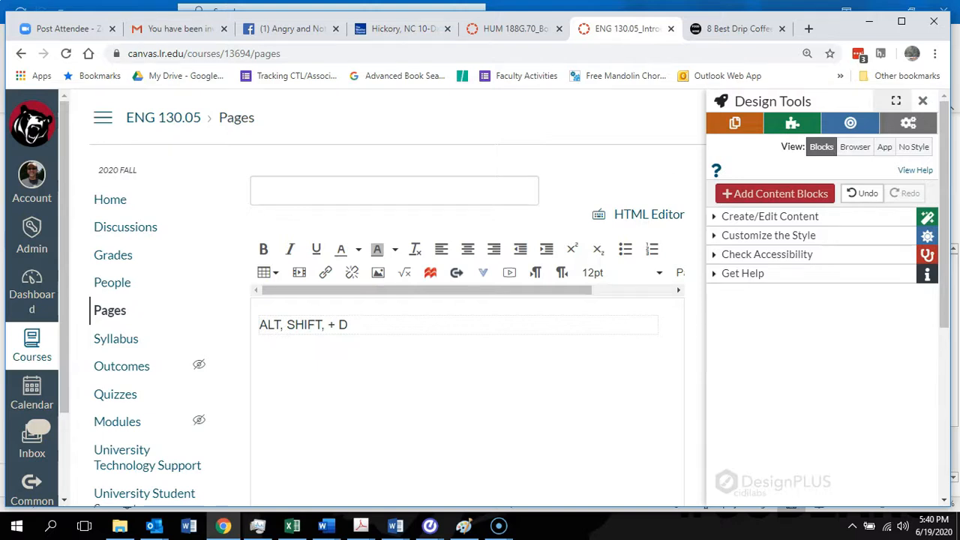
Step: Apply the Colored Headings (Box Left) 1 institutional theme with the Front Page type and look over the inserted banner and navigation
click(792, 123)
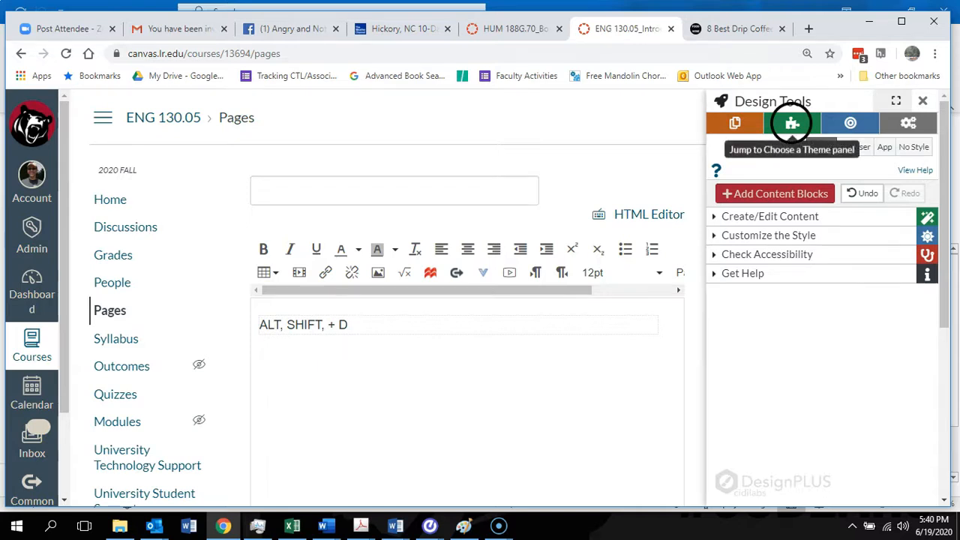
click(792, 123)
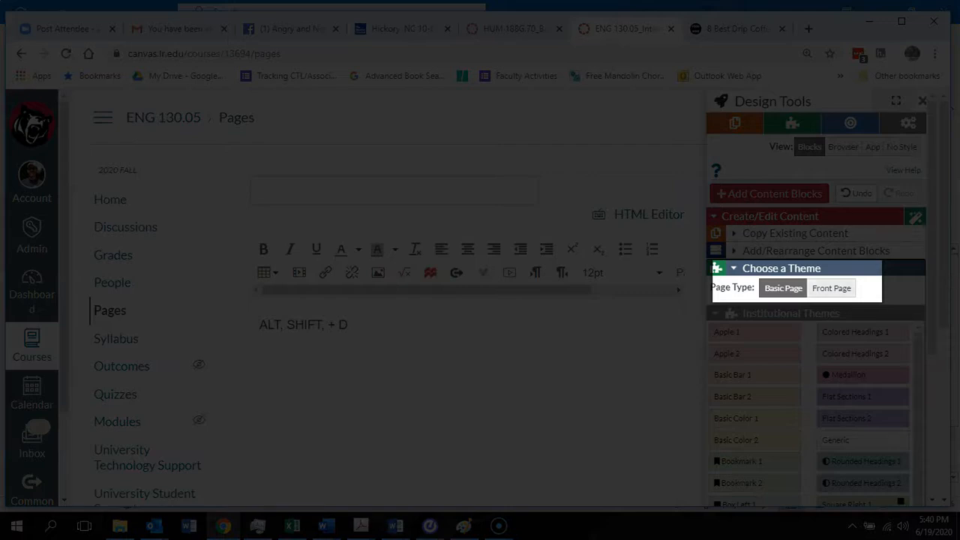
click(831, 288)
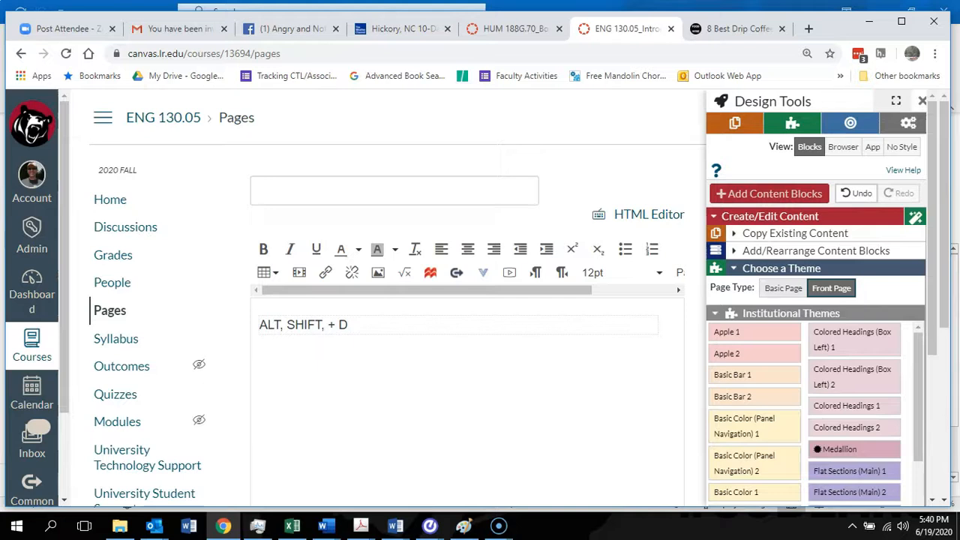
mouse_move(855, 339)
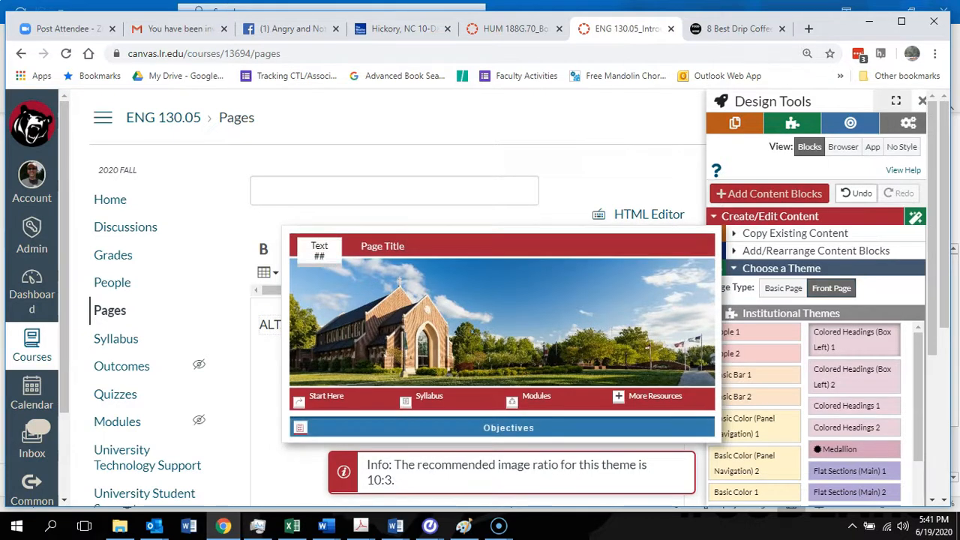
click(852, 339)
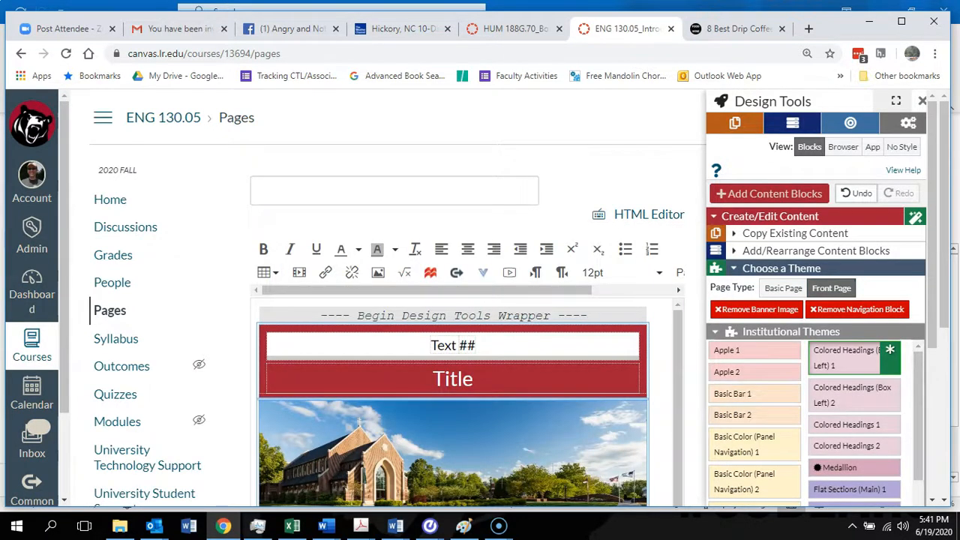
scroll(453, 403, down, 1)
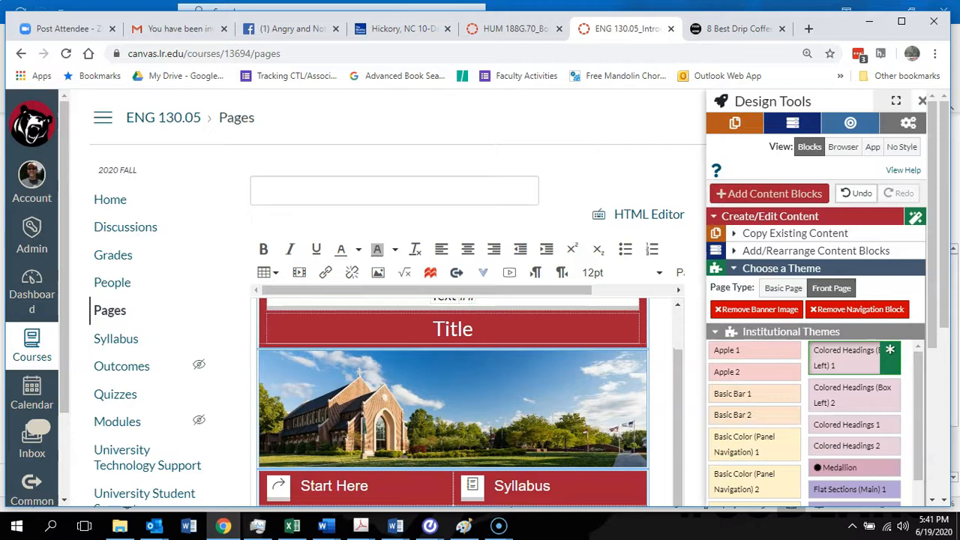
scroll(453, 403, down, 2)
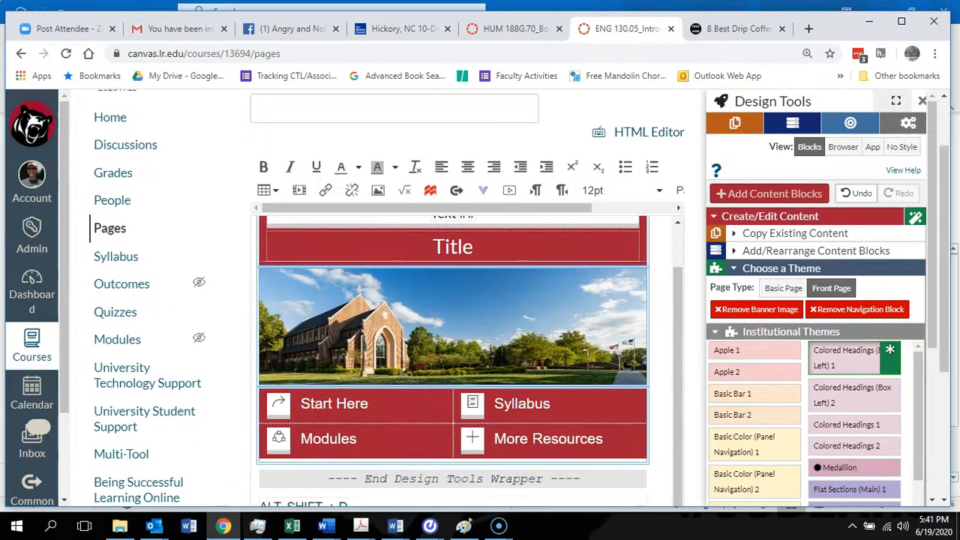
scroll(453, 345, up, 1)
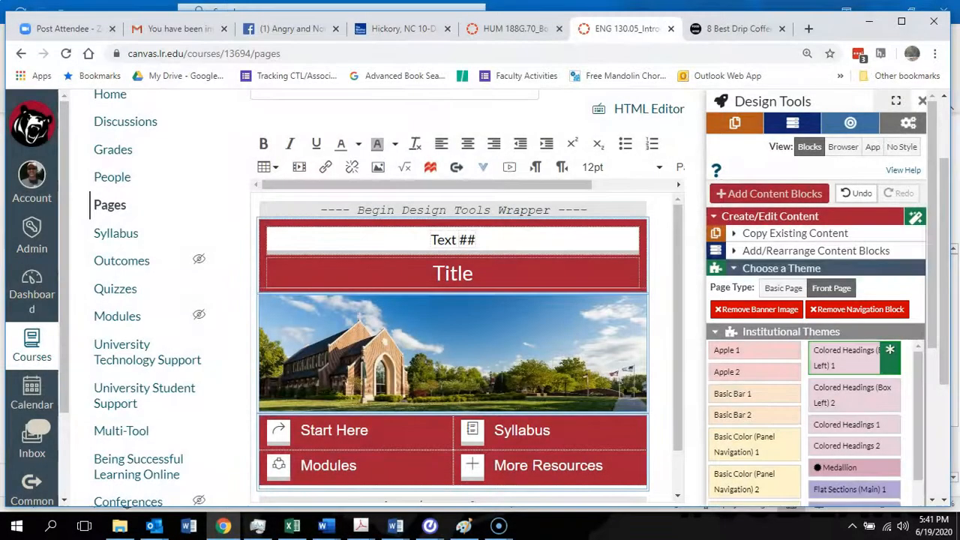
Step: Customize the banner text by setting the unit name to Welcome
click(781, 268)
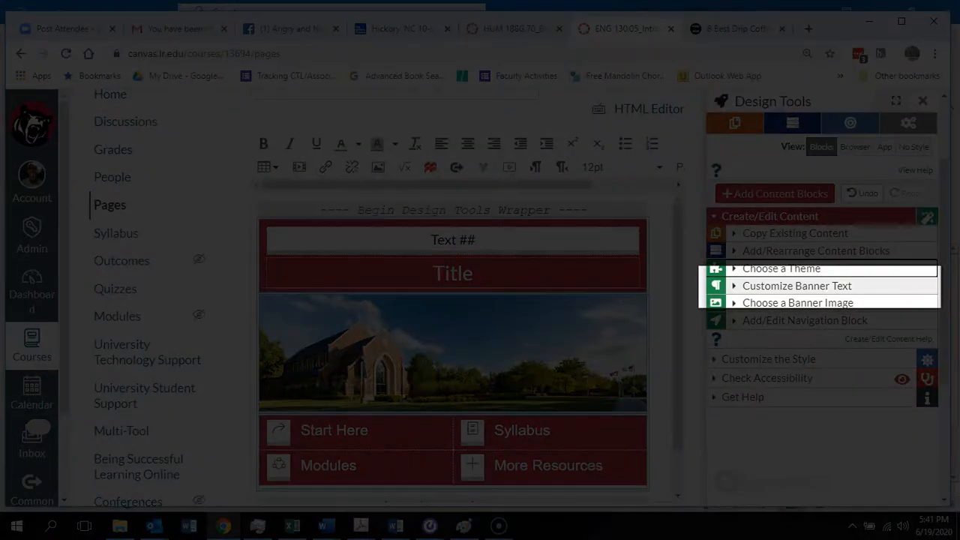
click(796, 286)
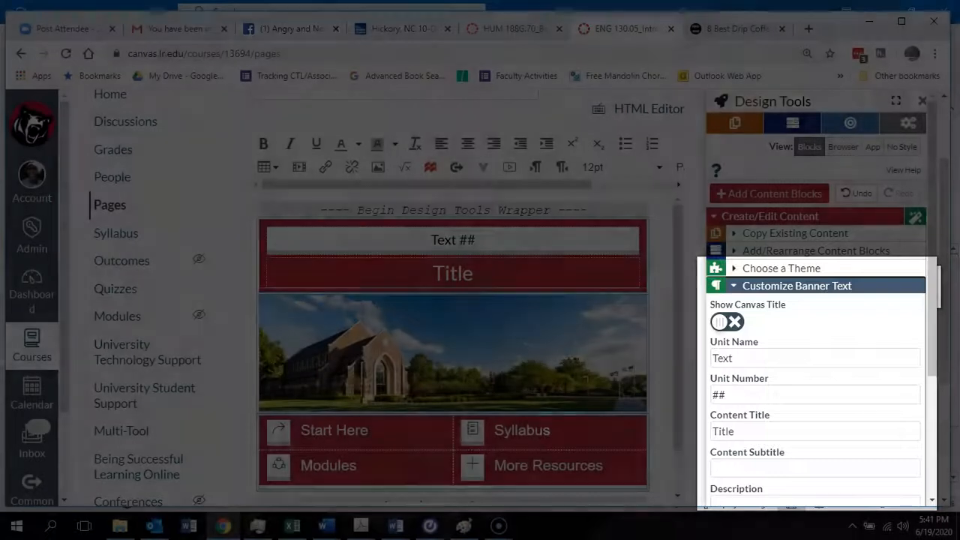
click(814, 358)
key(BackSpace)
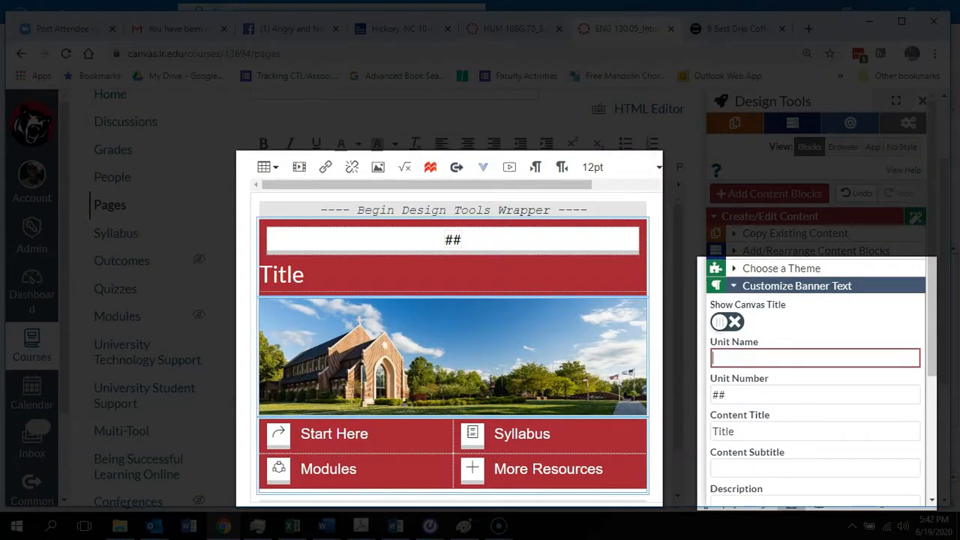
text(Te)
key(BackSpace)
key(BackSpace)
text(Welcome )
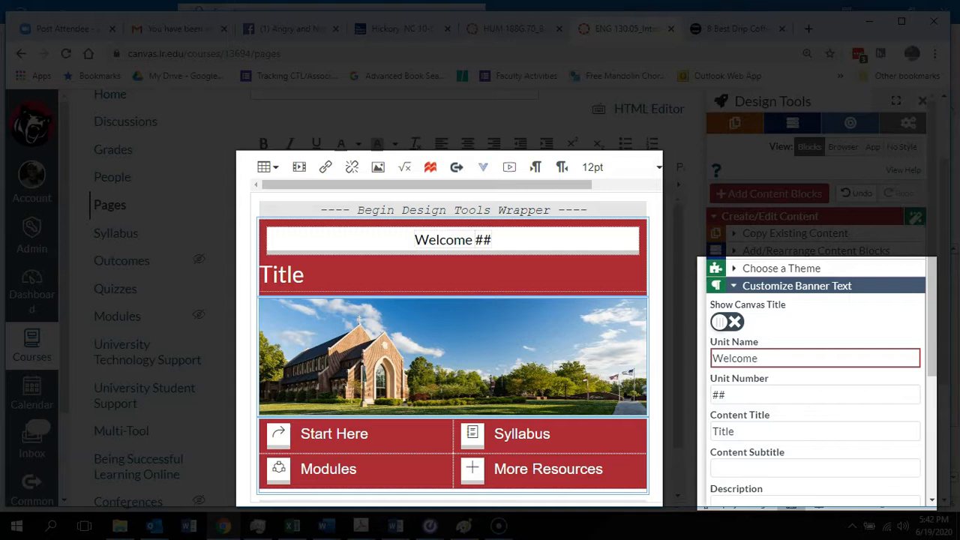
Step: Complete the banner's unit name as "Welcome!" and clear the unit number placeholder
text(!)
click(724, 395)
key(BackSpace)
key(BackSpace)
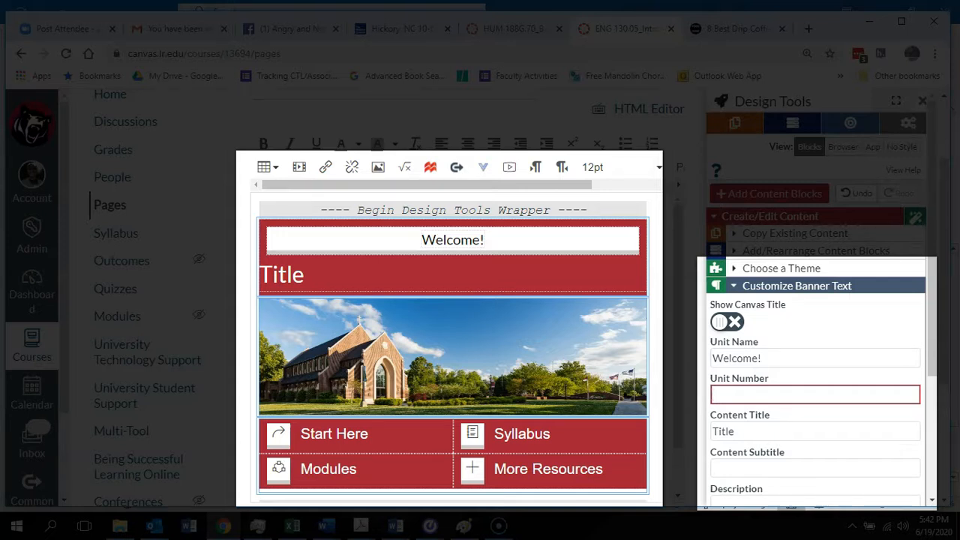
Step: Try "English 130" as the banner's content title and "Writing" as its content subtitle
key(Tab)
text(En)
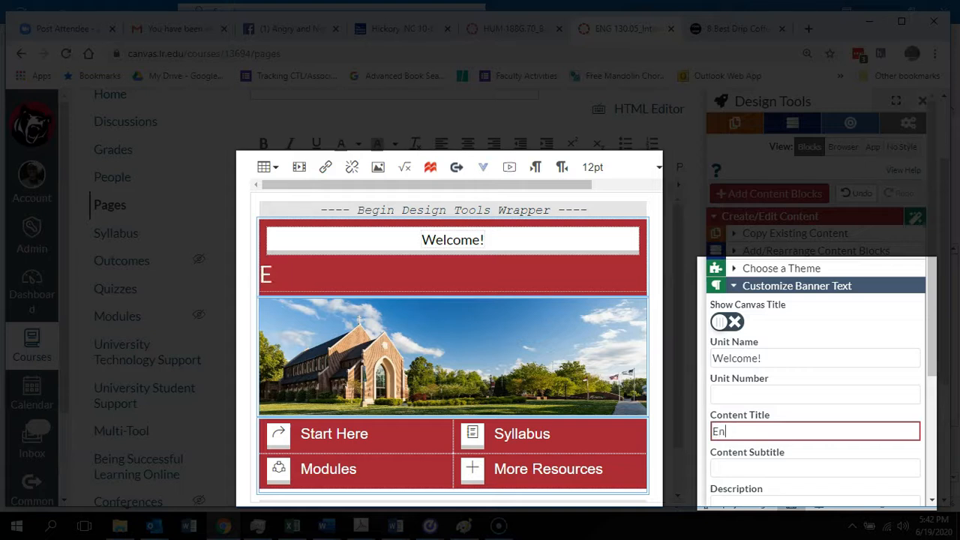
text(glish 130)
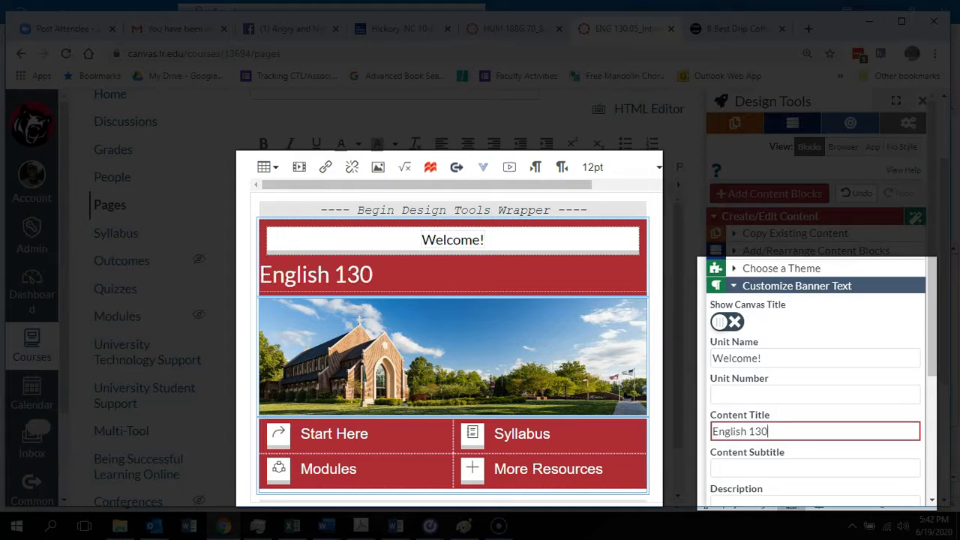
click(467, 154)
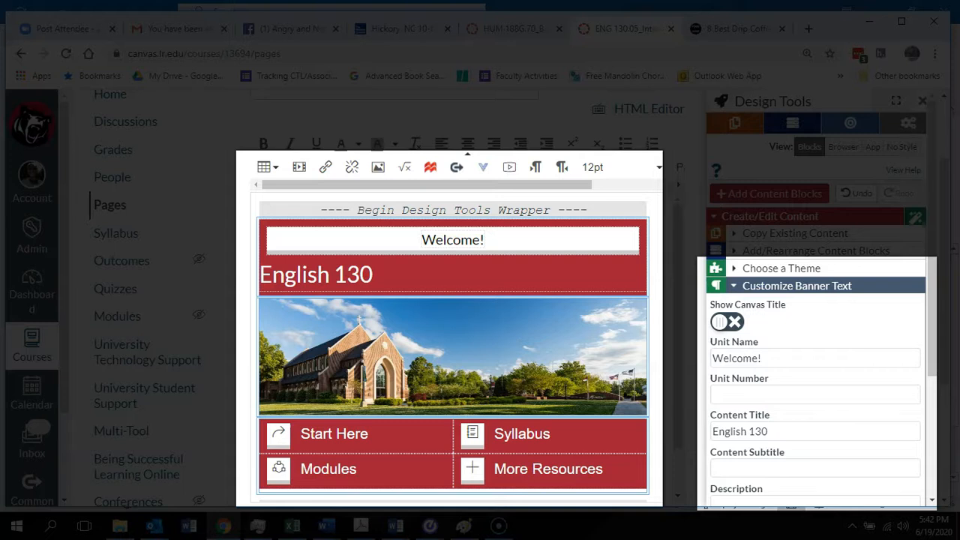
click(815, 468)
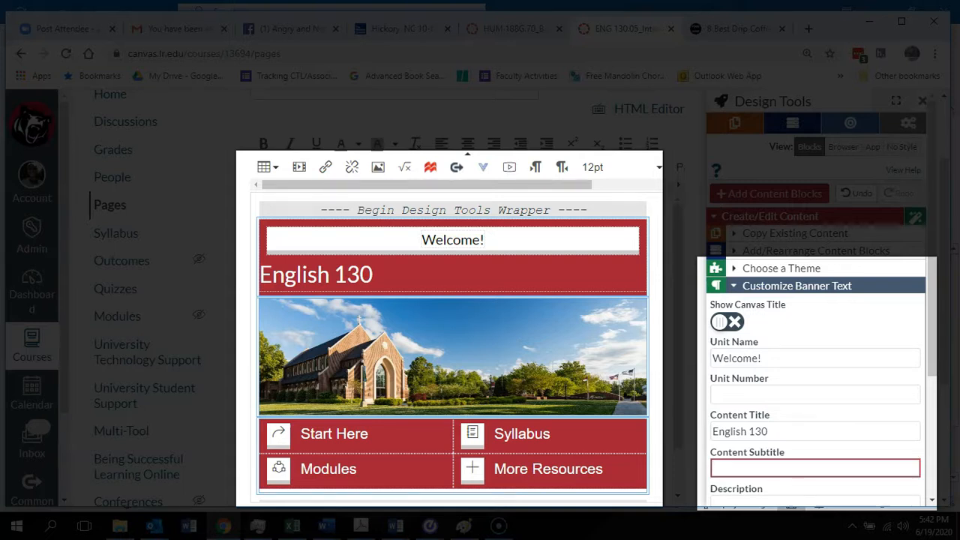
text(Writing)
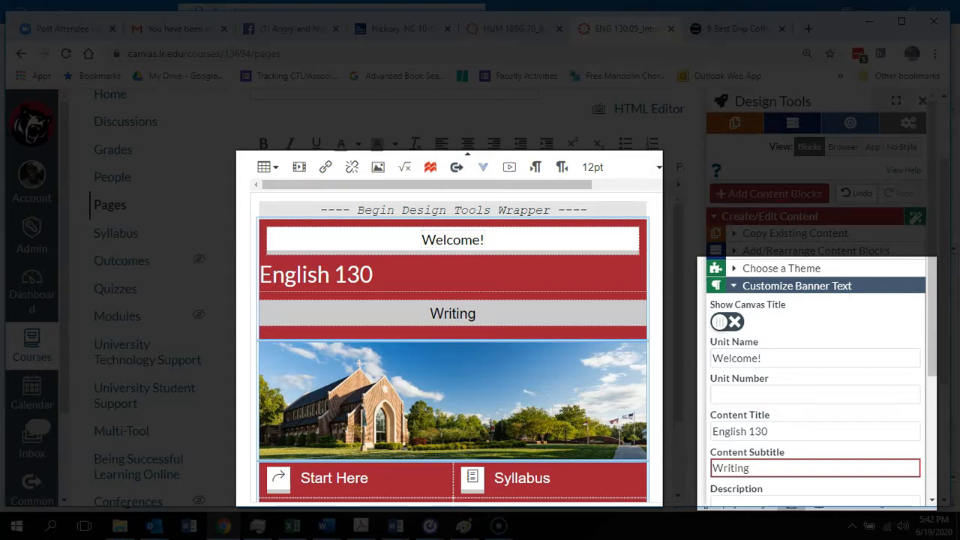
key(Tab)
text(Dis)
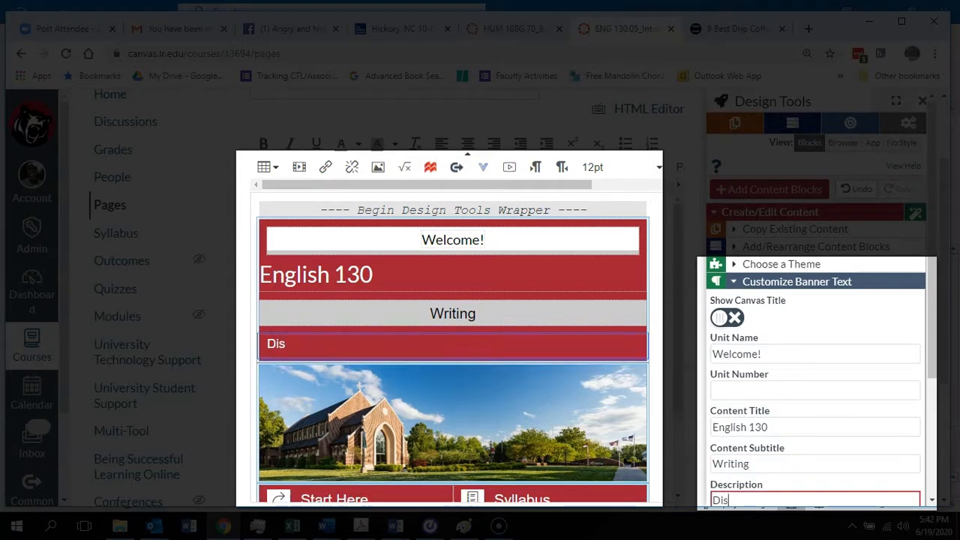
key(BackSpace)
key(BackSpace)
key(BackSpace)
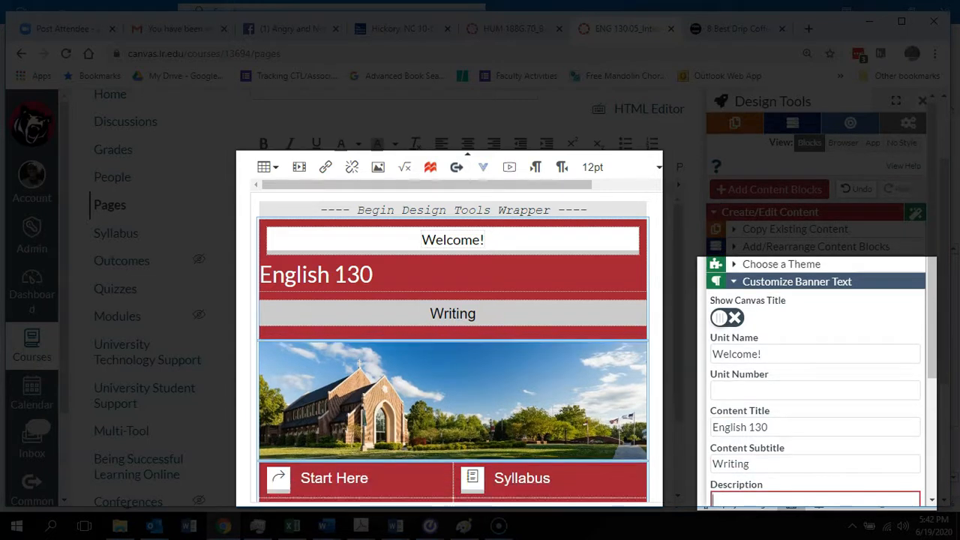
Step: Clear the banner's content subtitle and content title, and collapse the banner text settings
key(shift+Tab)
key(BackSpace)
key(shift+Tab)
key(BackSpace)
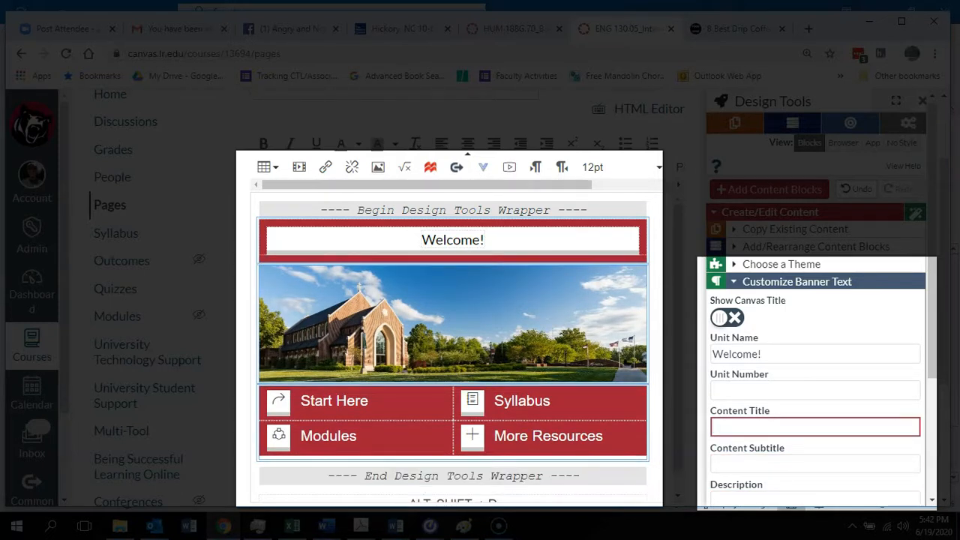
drag(932, 315, 932, 428)
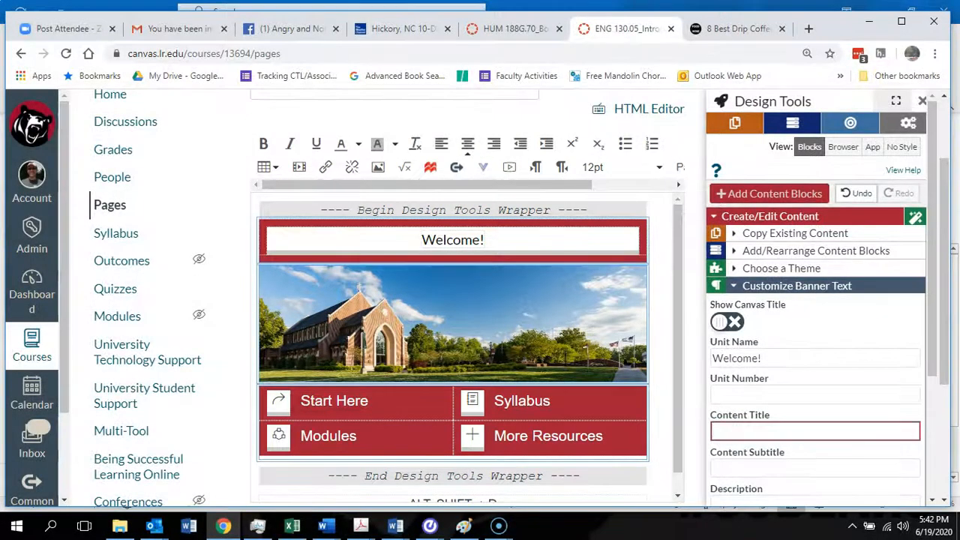
click(796, 285)
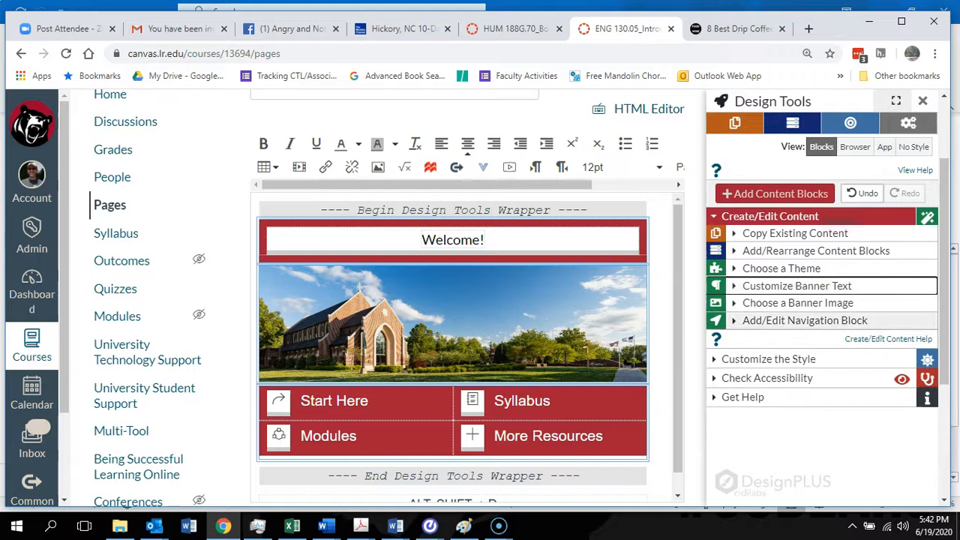